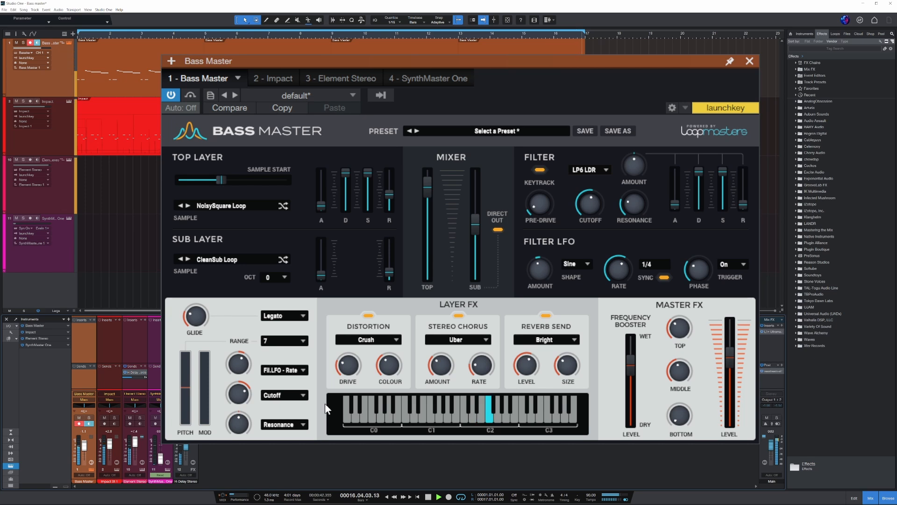
Stop playback, solo the Bass Master track, and play the track on its own
key(space)
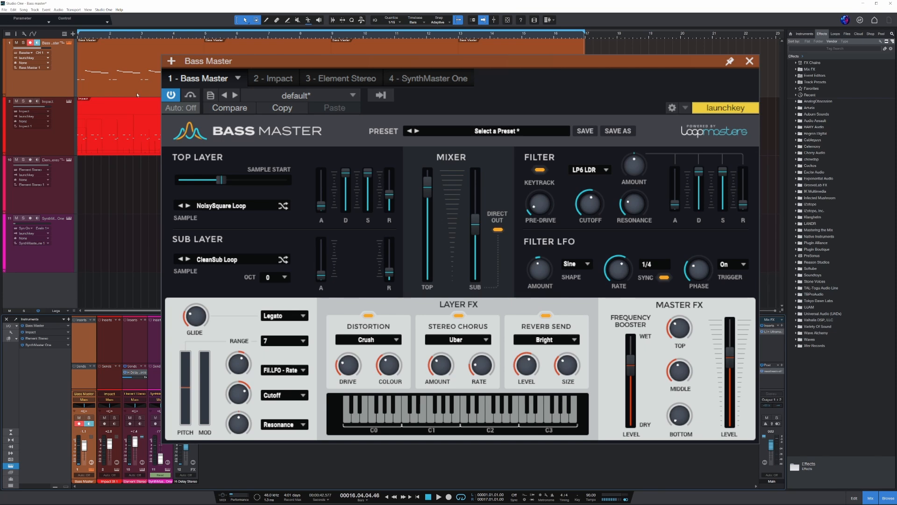
click(23, 42)
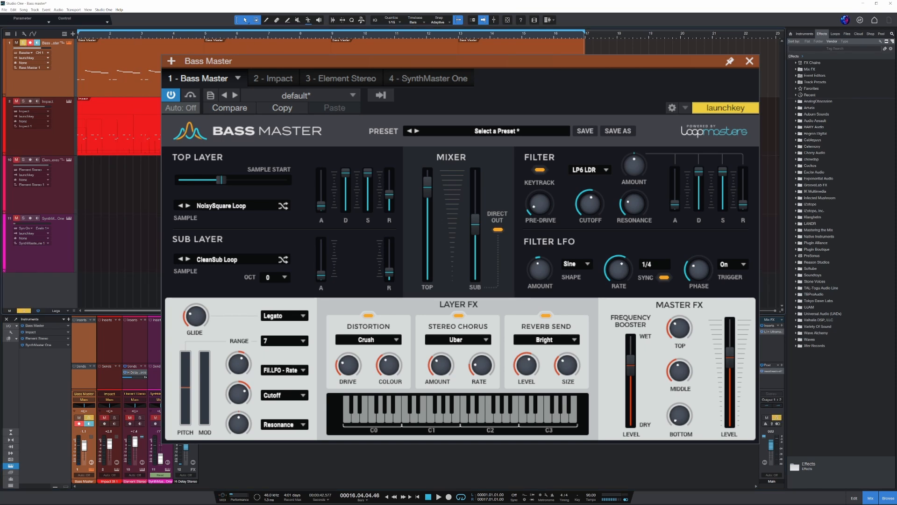
key(space)
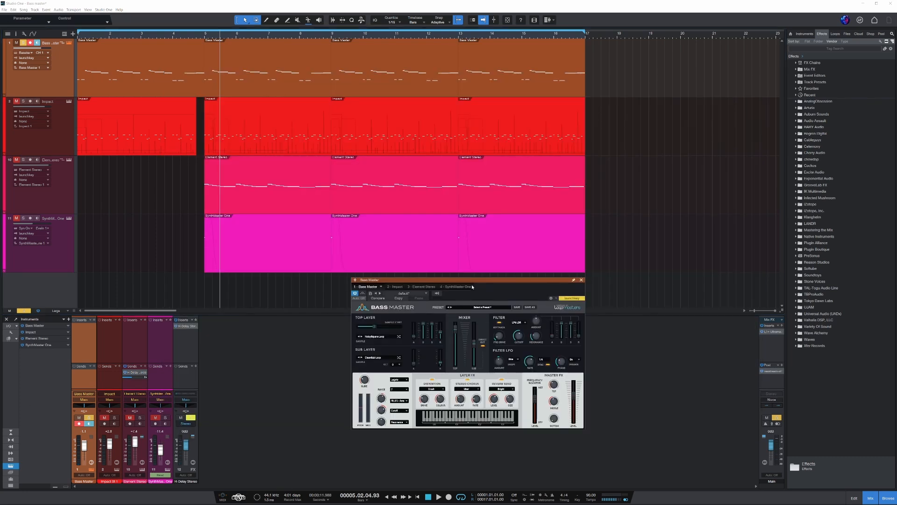
Reposition the Bass Master plug-in window over the arrangement
drag(467, 209, 456, 180)
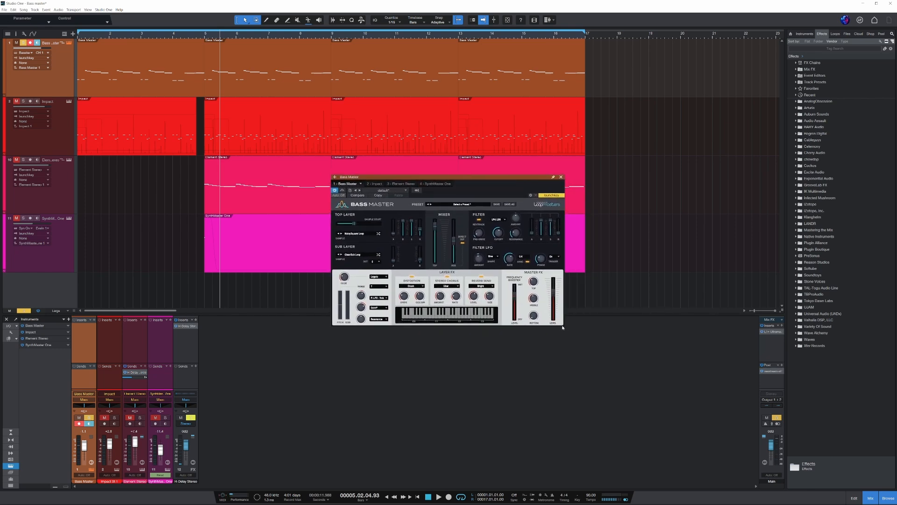
drag(513, 177, 519, 259)
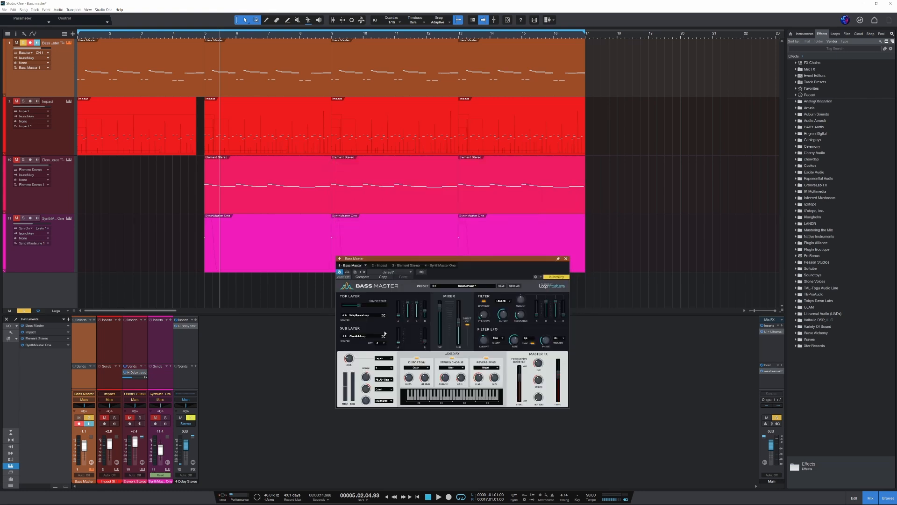
drag(463, 261, 439, 229)
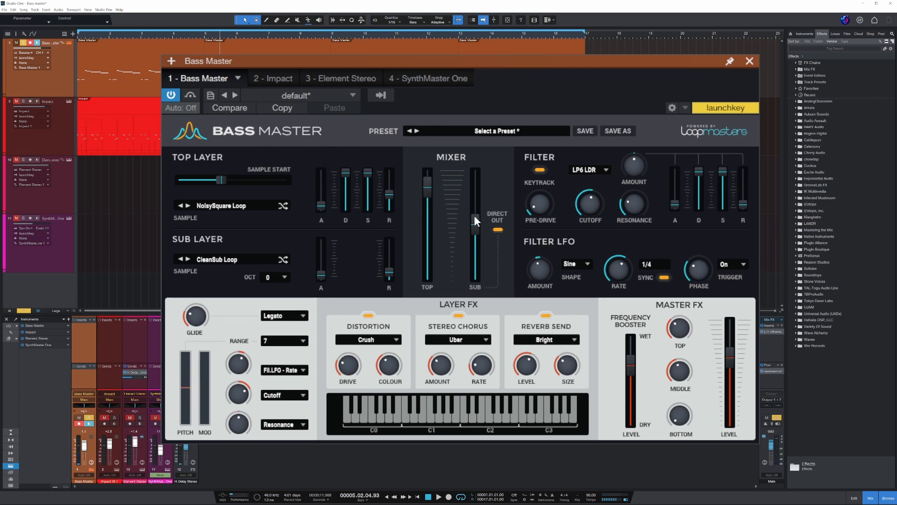
Nudge the sub level, pull the top layer's mixer level down to -inf, and raise it back near the top of its range
mouse_move(474, 218)
mouse_down()
mouse_move(478, 310)
mouse_move(477, 180)
mouse_move(478, 217)
mouse_up()
drag(428, 180, 431, 320)
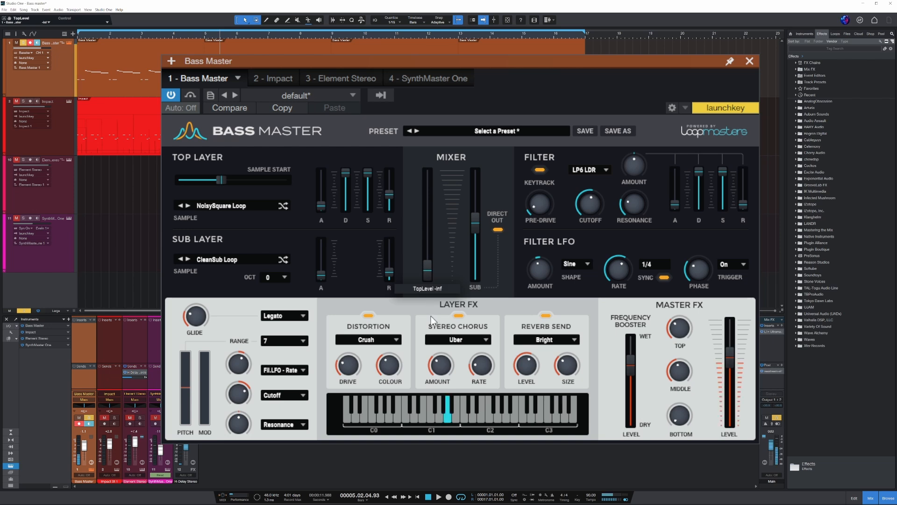
drag(424, 276, 432, 175)
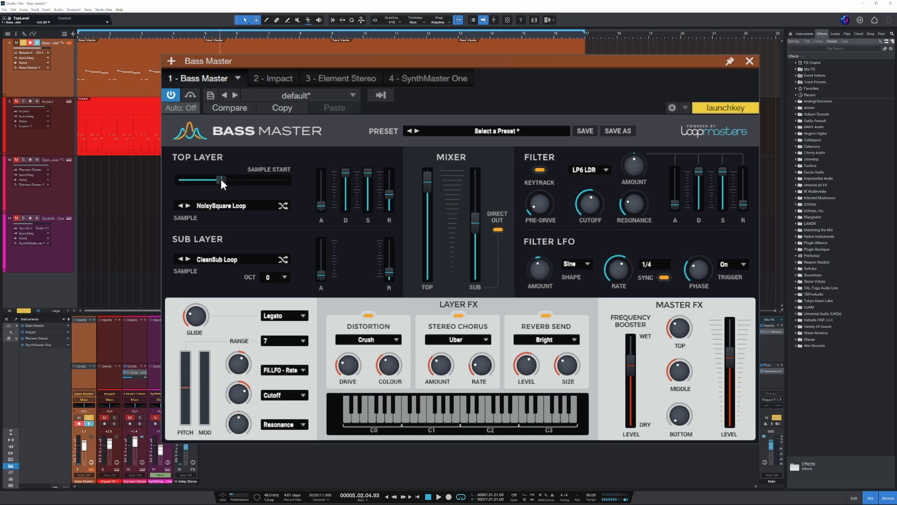
Fine-tune the top layer's sample start and envelope, raising its attack and release slightly
mouse_move(221, 179)
mouse_down()
mouse_move(164, 181)
mouse_move(261, 173)
mouse_move(220, 181)
mouse_up()
mouse_move(388, 194)
mouse_down()
mouse_move(391, 181)
mouse_move(388, 192)
mouse_up()
mouse_move(318, 202)
mouse_down()
mouse_move(321, 184)
mouse_move(320, 201)
mouse_up()
mouse_move(368, 172)
mouse_down()
mouse_move(374, 215)
mouse_move(367, 166)
mouse_up()
Try the sub layer with a near-maximum release and a higher mixer level, and return both to their former settings
drag(389, 273, 392, 228)
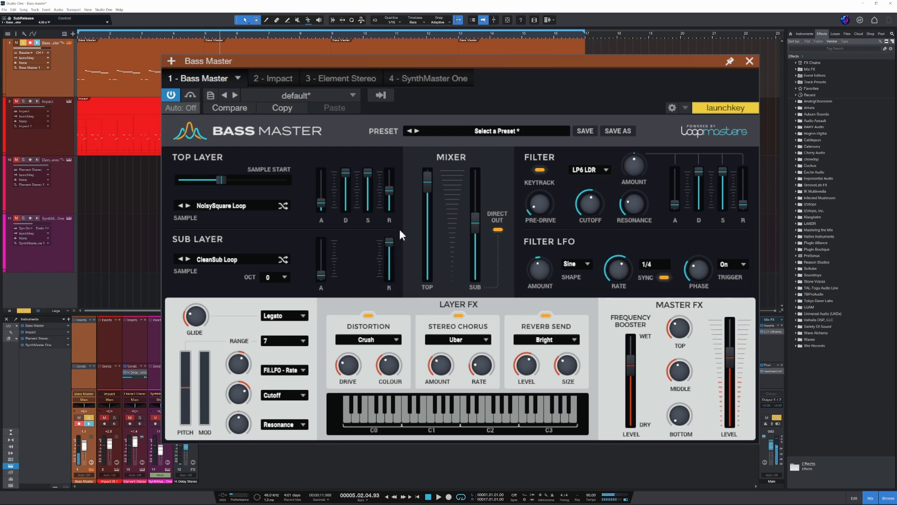
drag(480, 225, 478, 192)
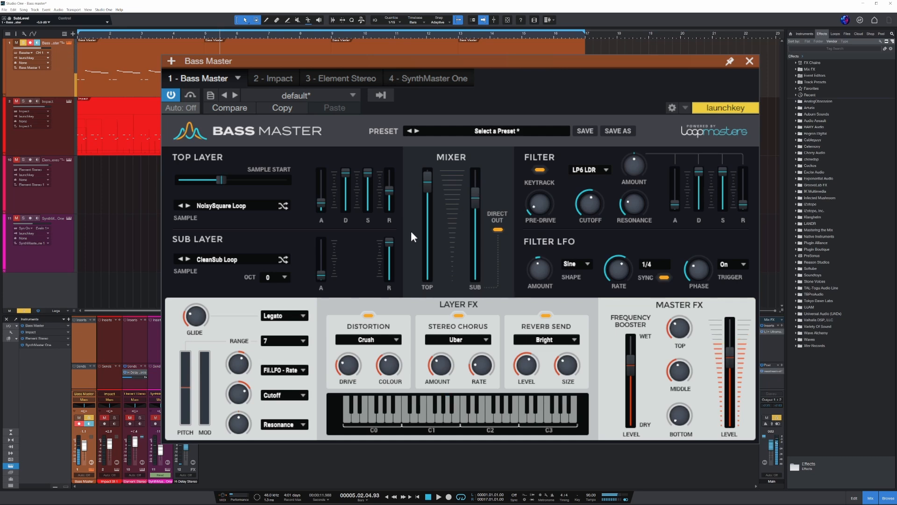
drag(391, 239, 394, 274)
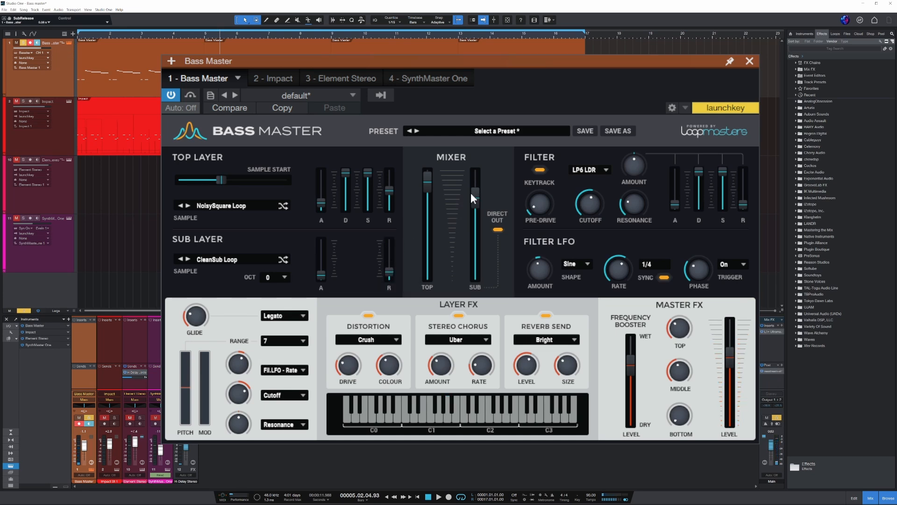
drag(471, 194, 473, 224)
Adjust the filter's envelope amount, pre-drive, cutoff and LFO amount, and lower the mod wheel's resonance modulation amount
mouse_move(642, 172)
mouse_down()
mouse_move(647, 146)
mouse_move(632, 223)
mouse_move(641, 167)
mouse_up()
mouse_move(543, 204)
mouse_down()
mouse_move(564, 111)
mouse_move(554, 203)
mouse_move(551, 195)
mouse_up()
drag(594, 201, 648, 197)
drag(553, 267, 546, 211)
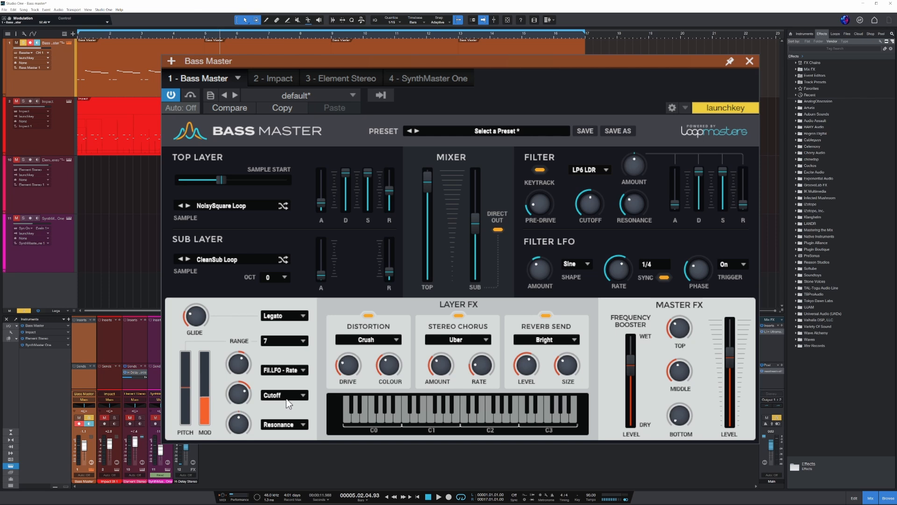
mouse_move(247, 425)
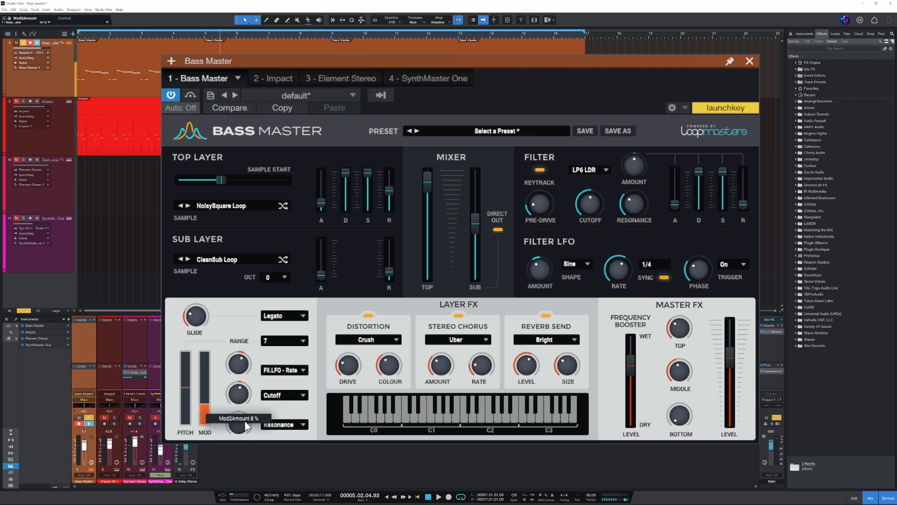
drag(247, 425, 246, 451)
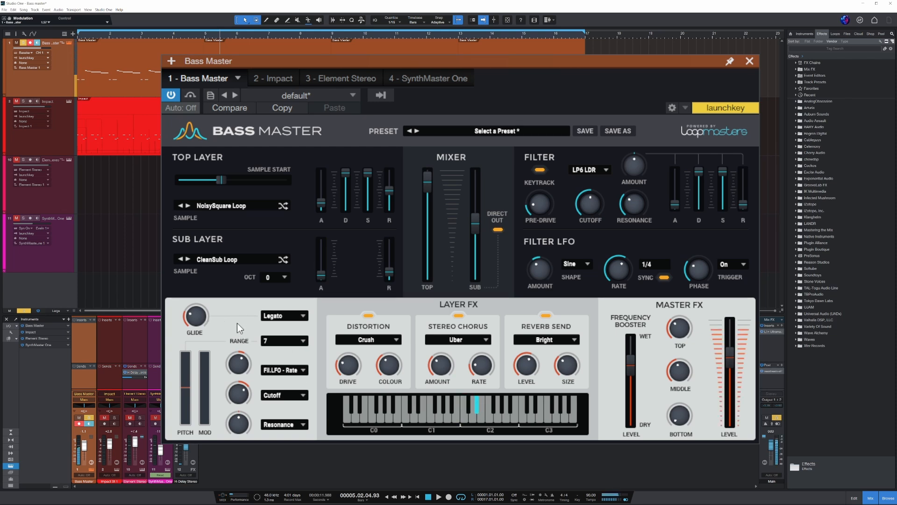
Try the glide at its maximum and in Porta mode, and settle on a short glide time in Legato mode
drag(195, 323, 234, 114)
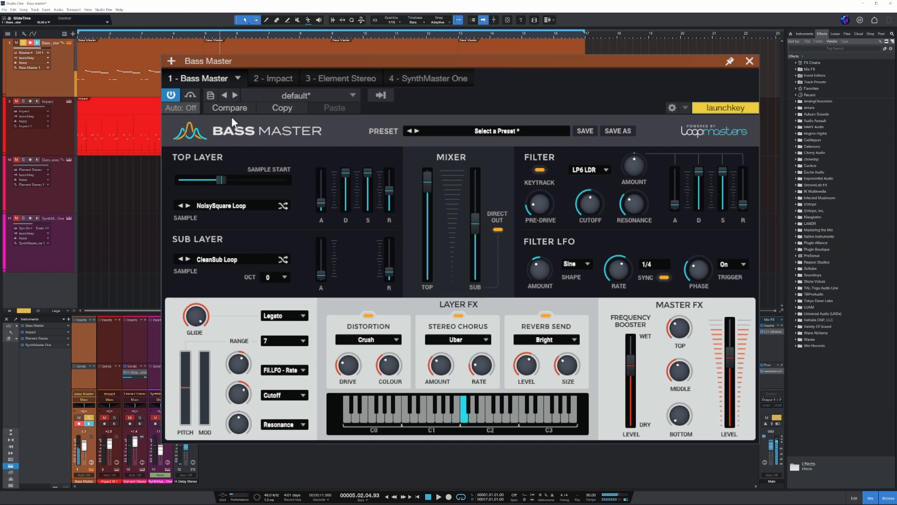
drag(195, 318, 211, 411)
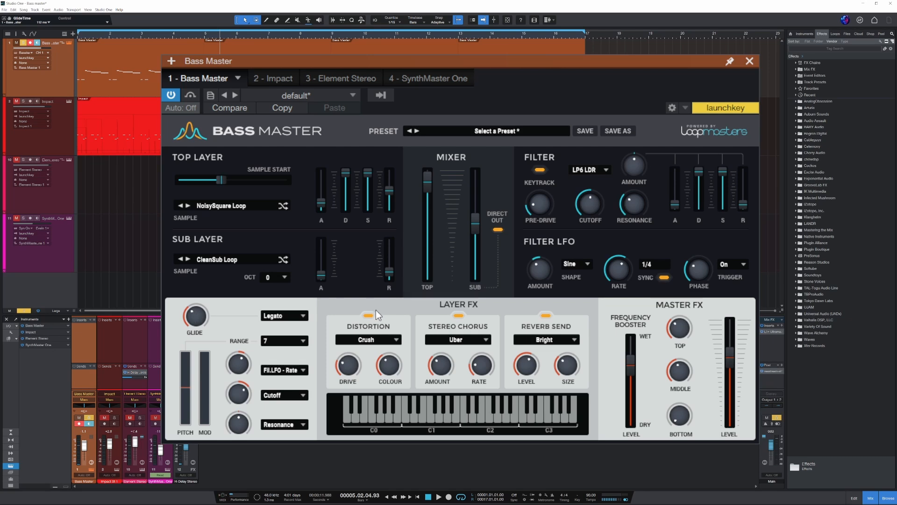
click(305, 315)
click(298, 332)
drag(198, 316, 204, 380)
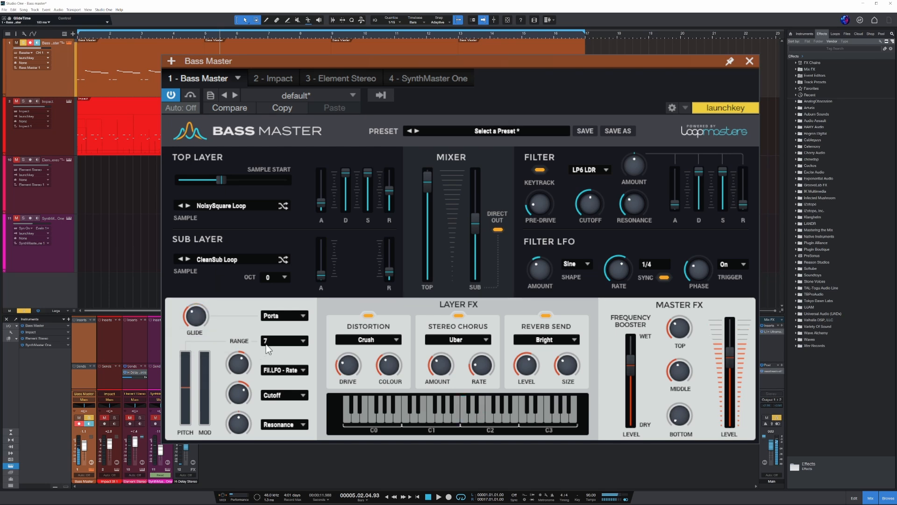
click(302, 321)
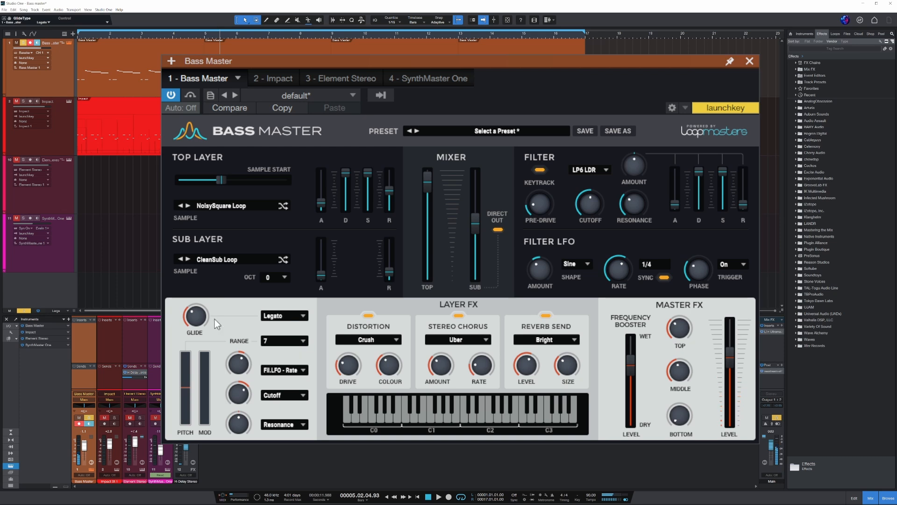
mouse_move(201, 325)
Fine-tune the top band and the wet/dry level of the frequency booster in the Master FX section
mouse_move(684, 377)
mouse_move(679, 342)
mouse_move(683, 417)
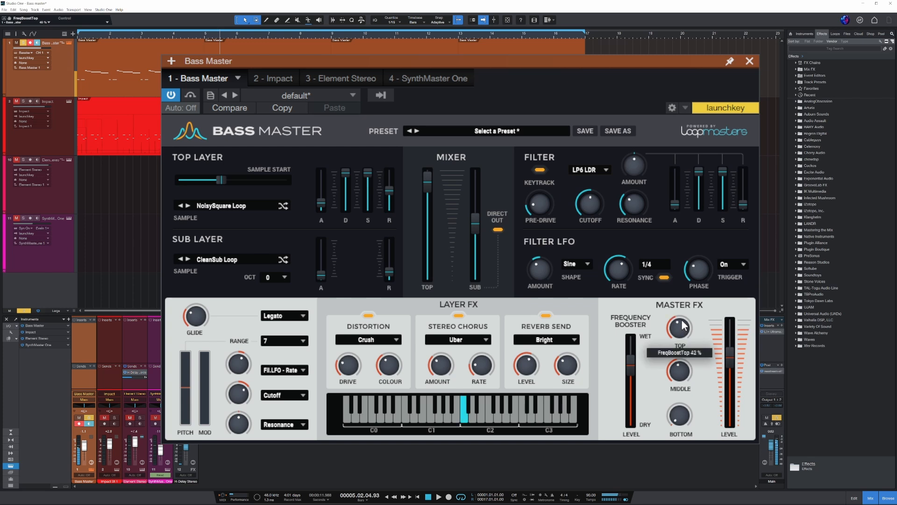
drag(691, 310, 679, 329)
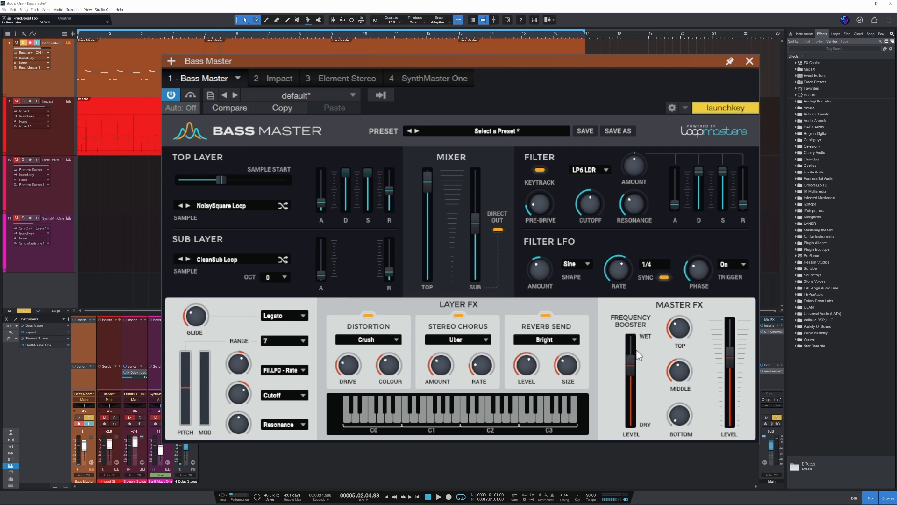
mouse_move(630, 364)
mouse_down()
mouse_move(630, 412)
mouse_move(631, 361)
mouse_up()
Bypass the distortion and stereo chorus layer effects and switch both back on
click(368, 315)
click(458, 316)
click(459, 315)
click(368, 315)
click(388, 415)
Add a second Bass Master instrument on a new track below the others and step through its presets to Bad Dad
click(811, 35)
drag(817, 195, 117, 290)
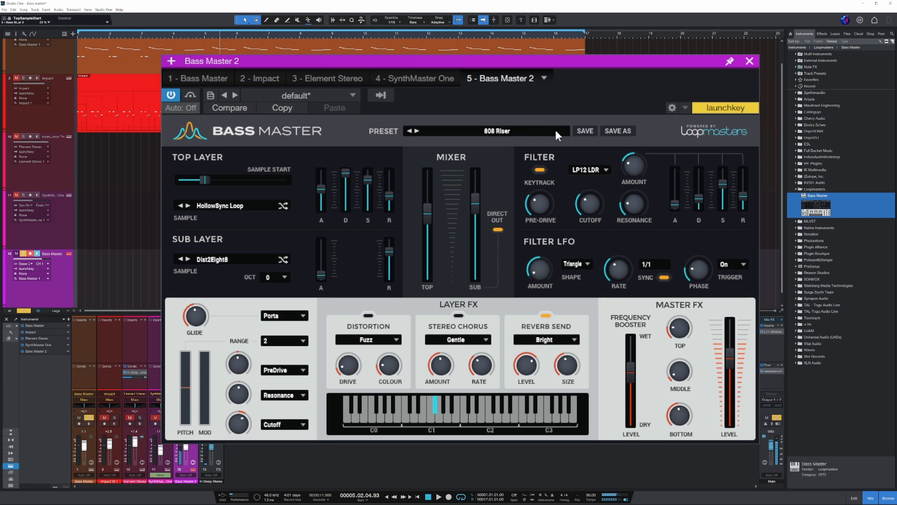
click(416, 131)
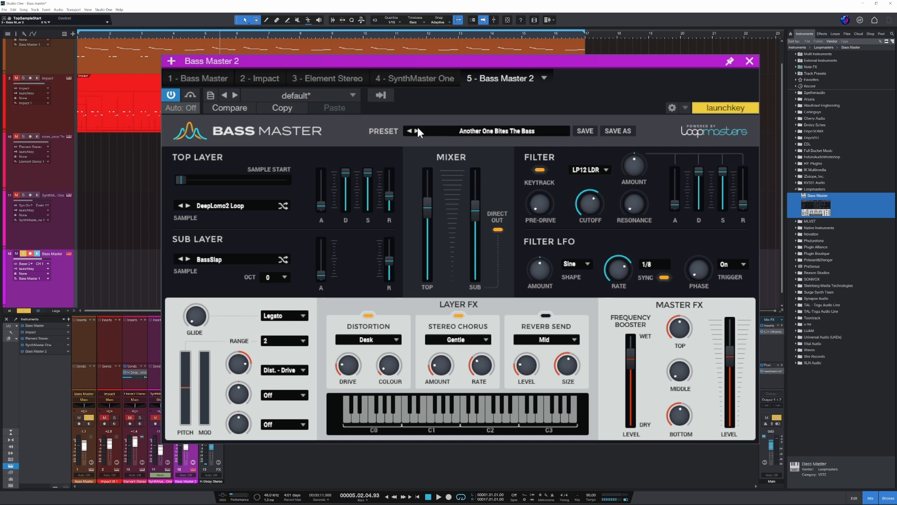
click(417, 131)
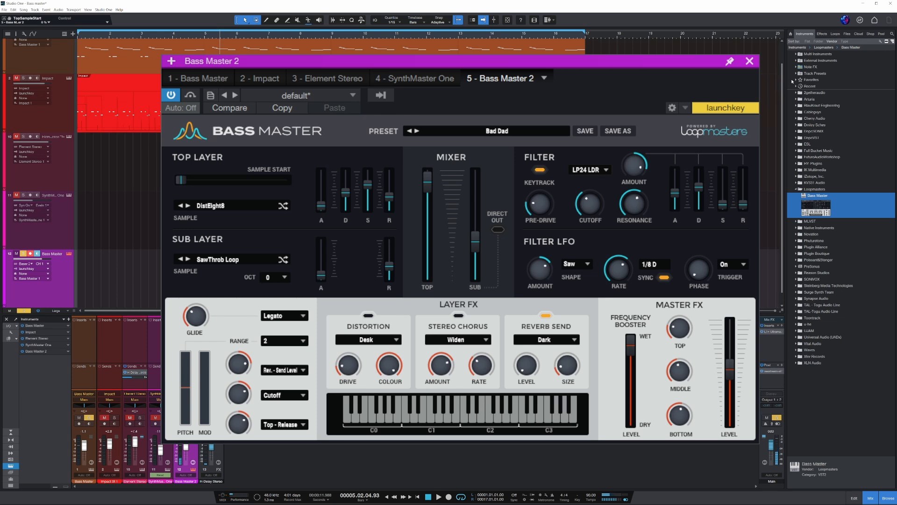
Add the Arpeggiator note effect to the new Bass Master track and move its window
click(798, 67)
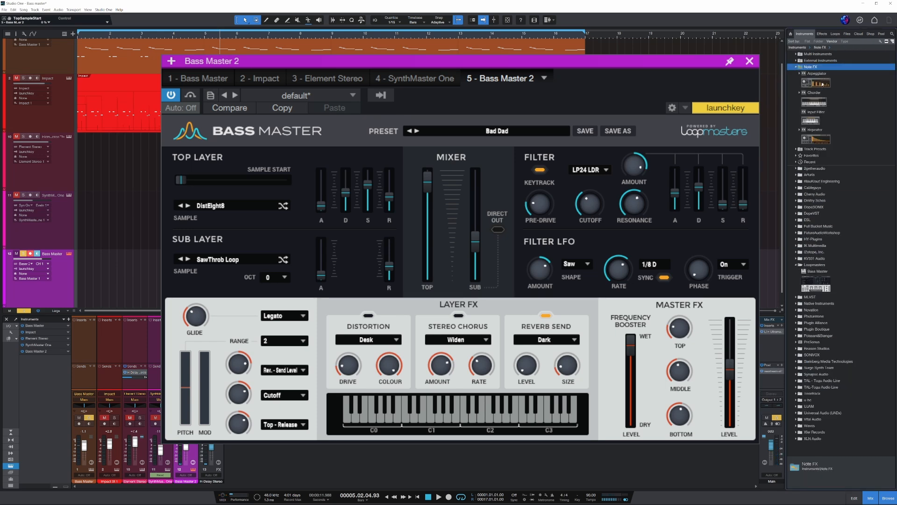
drag(822, 84, 71, 279)
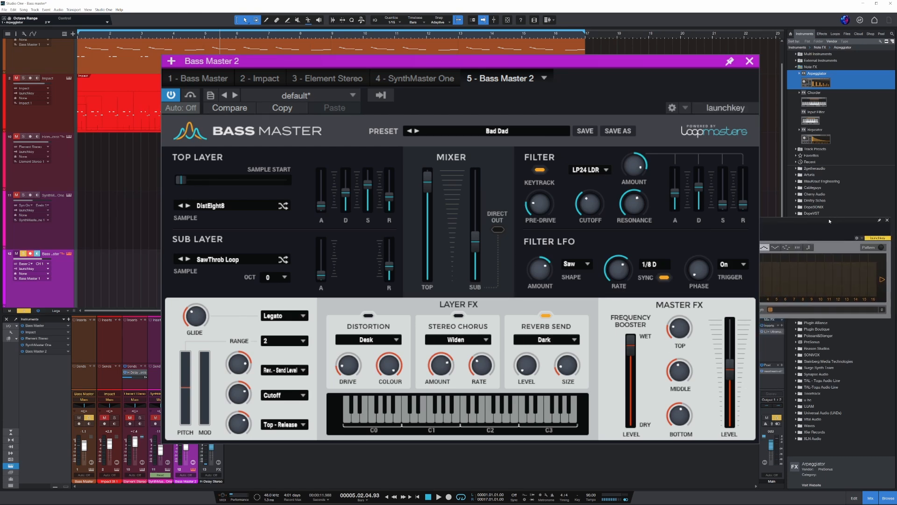
drag(830, 221, 687, 320)
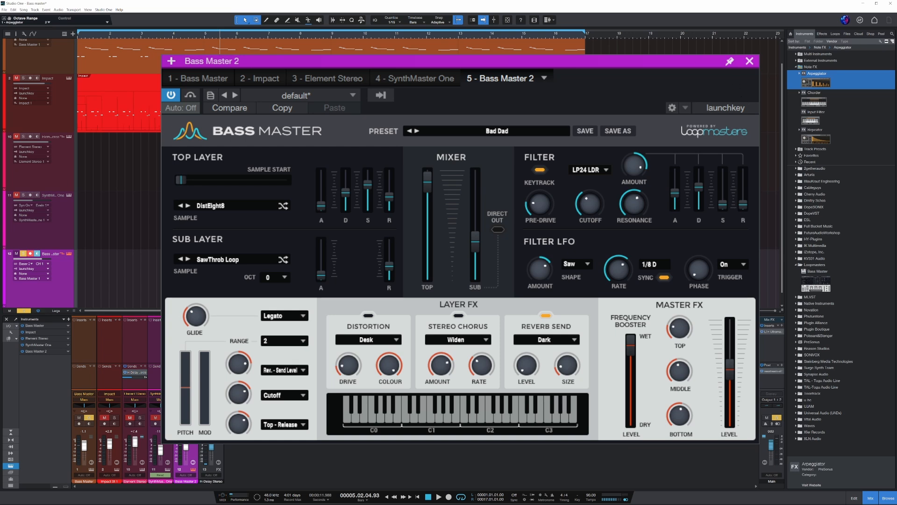
drag(402, 182, 219, 122)
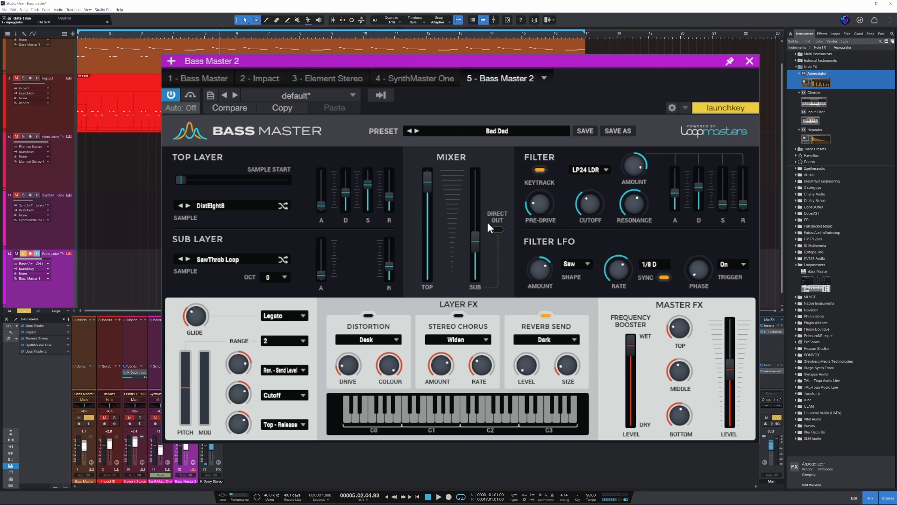
Load the Plonka preset, and view and close the plug-in's About information
mouse_move(494, 203)
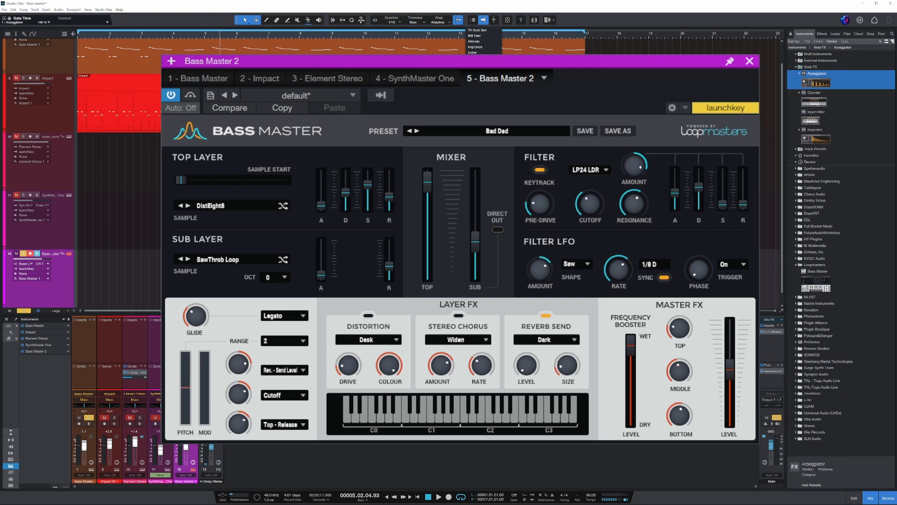
click(484, 271)
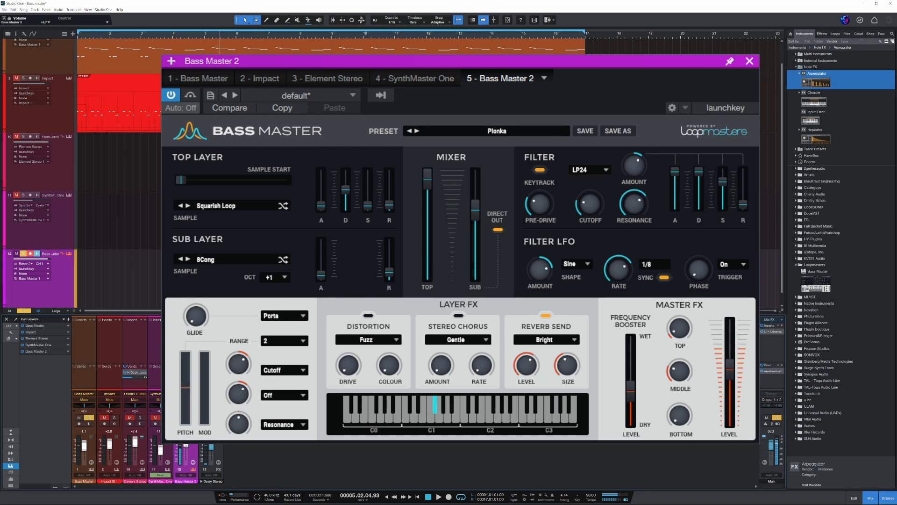
click(745, 140)
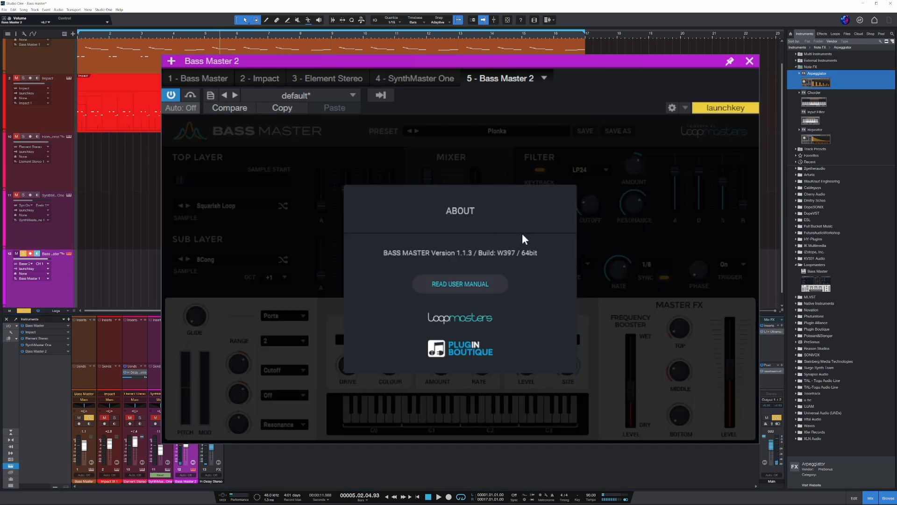
click(613, 274)
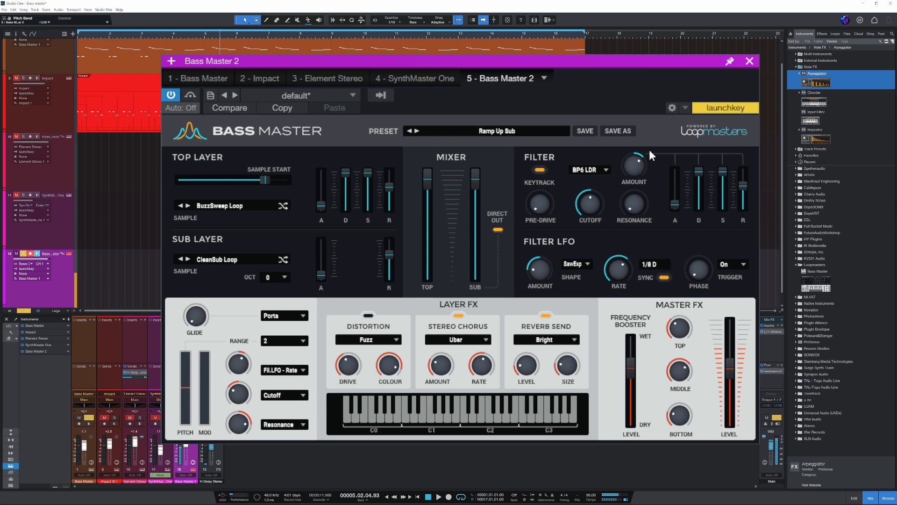
Look through the full preset list and close it without choosing a preset
click(505, 132)
mouse_move(502, 233)
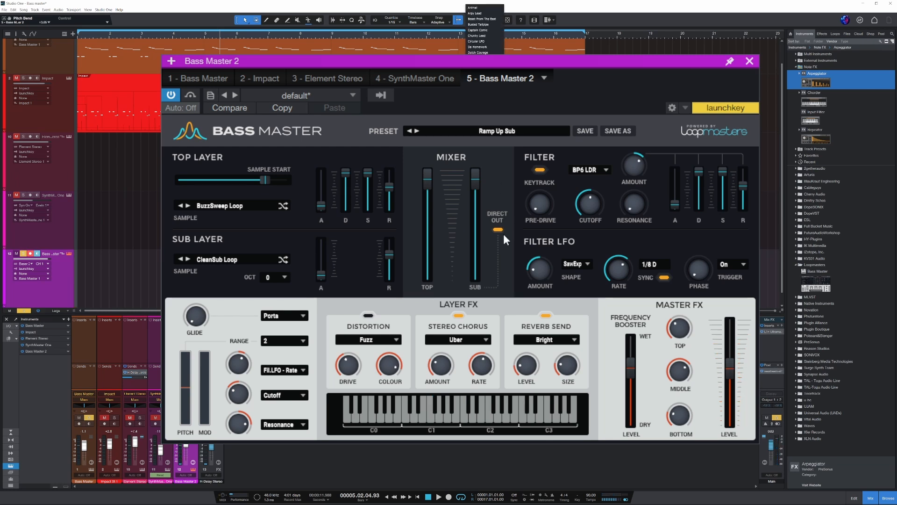
mouse_move(510, 249)
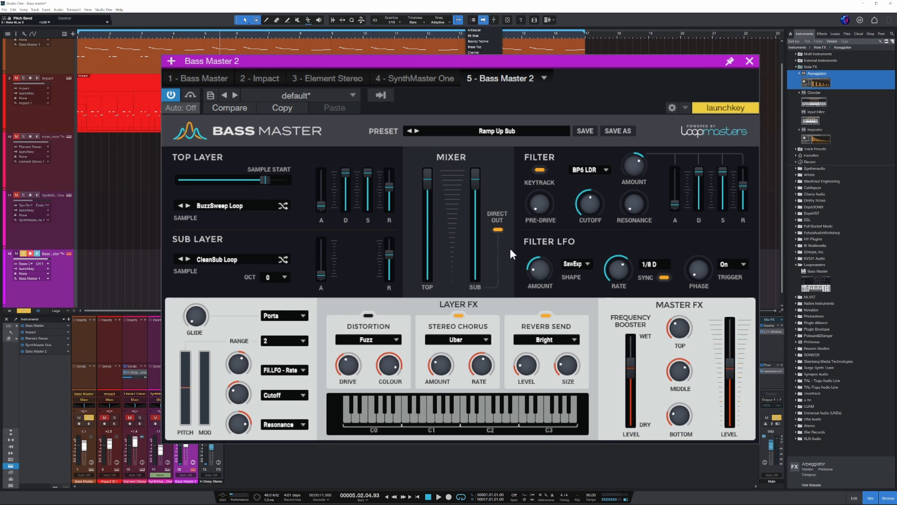
click(613, 107)
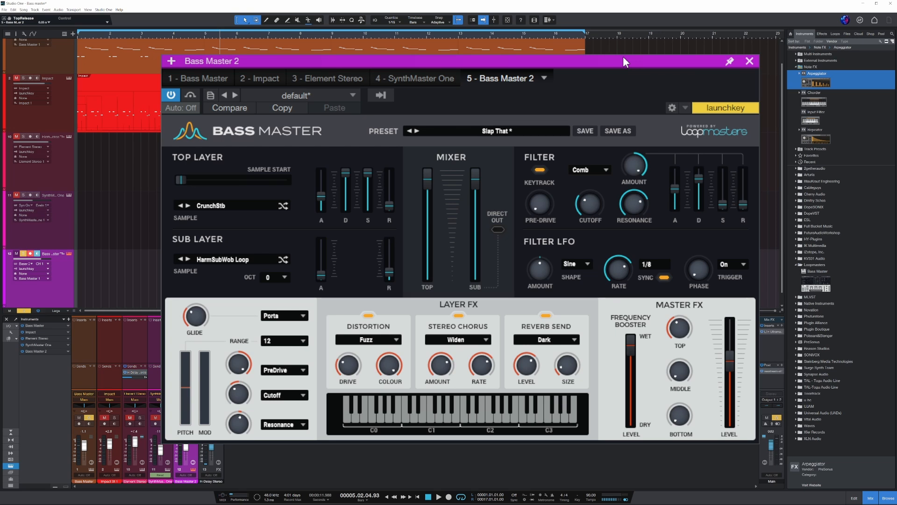
Collapse the Loopmasters and Note FX folders in the instrument browser
click(795, 265)
click(795, 67)
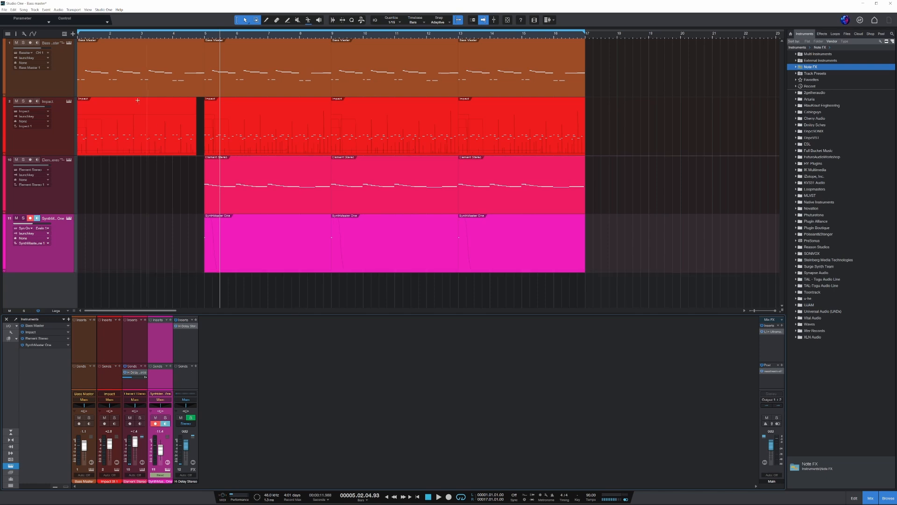
Solo the Bass Master track, listen to it from the song's start, and unsolo it after stopping playback
click(23, 43)
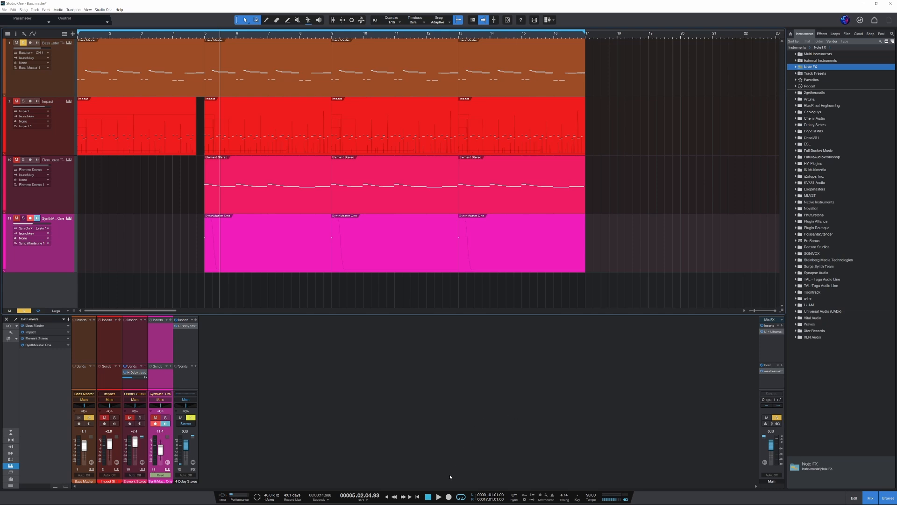
click(428, 497)
key(space)
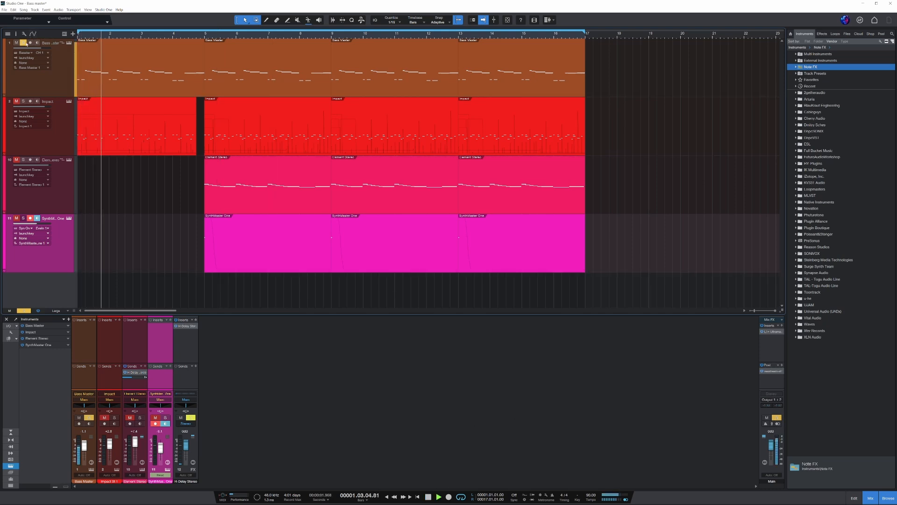
key(space)
click(24, 43)
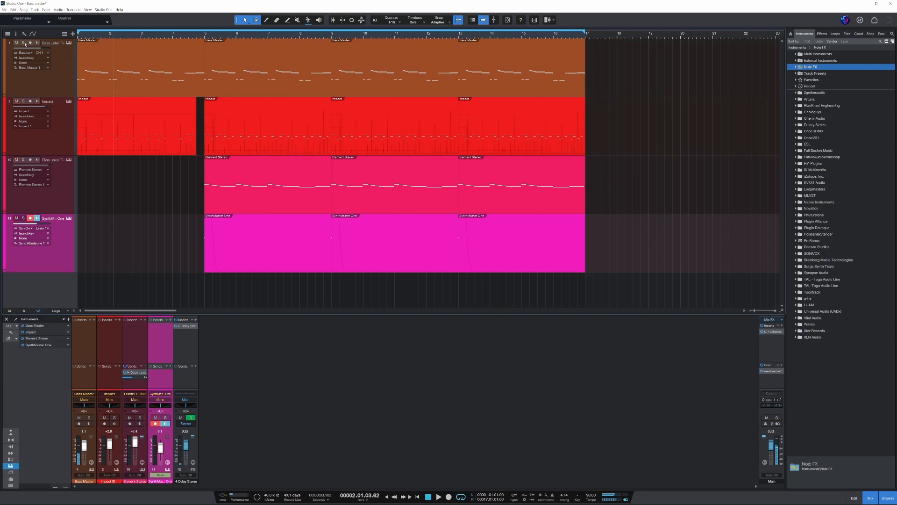
Solo the Impact and Bass Master tracks together, and open the Impact XT drum instrument with its window moved slightly lower
click(23, 102)
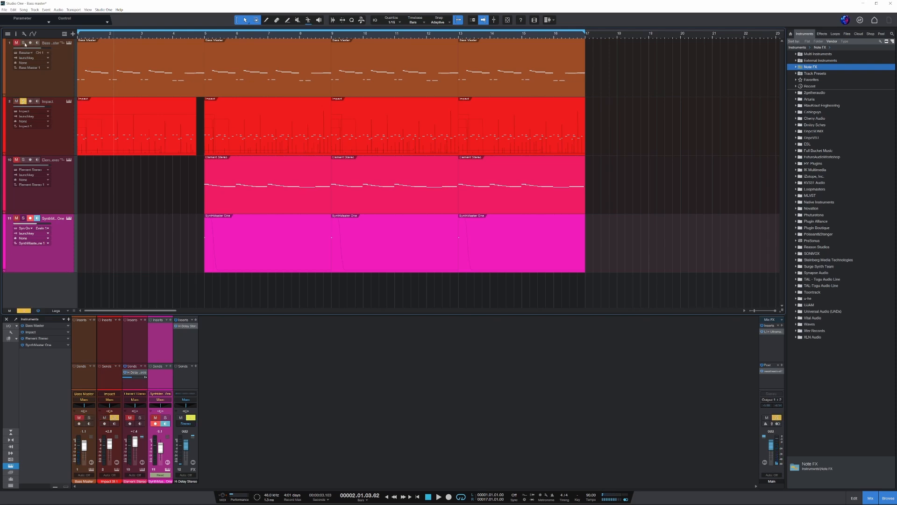
click(24, 43)
click(69, 102)
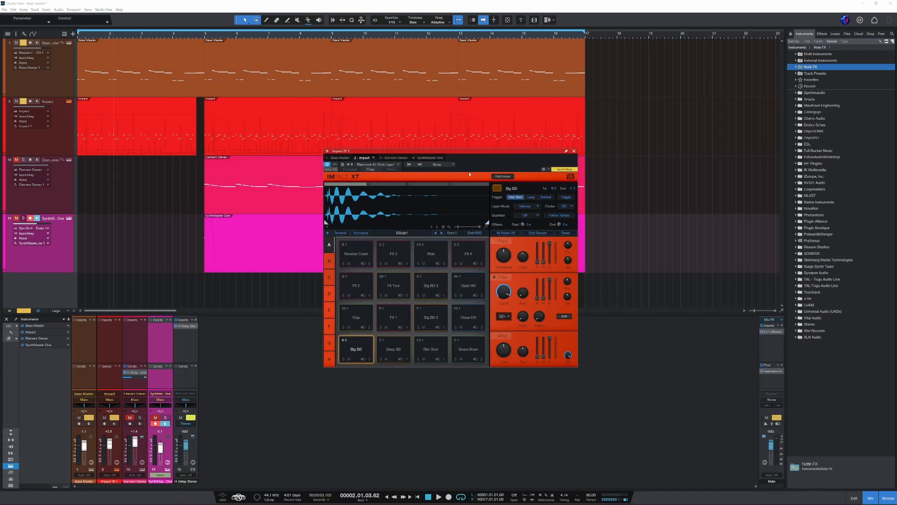
mouse_move(479, 154)
mouse_down()
mouse_move(482, 175)
mouse_move(542, 194)
mouse_move(478, 169)
mouse_up()
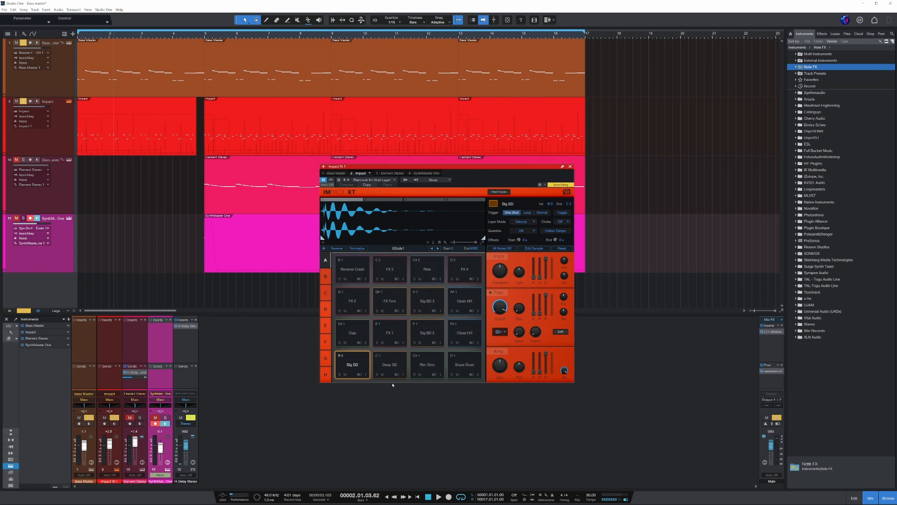
Listen to the soloed bass and drum tracks from the song's start, and stop playback in bar 3
click(430, 496)
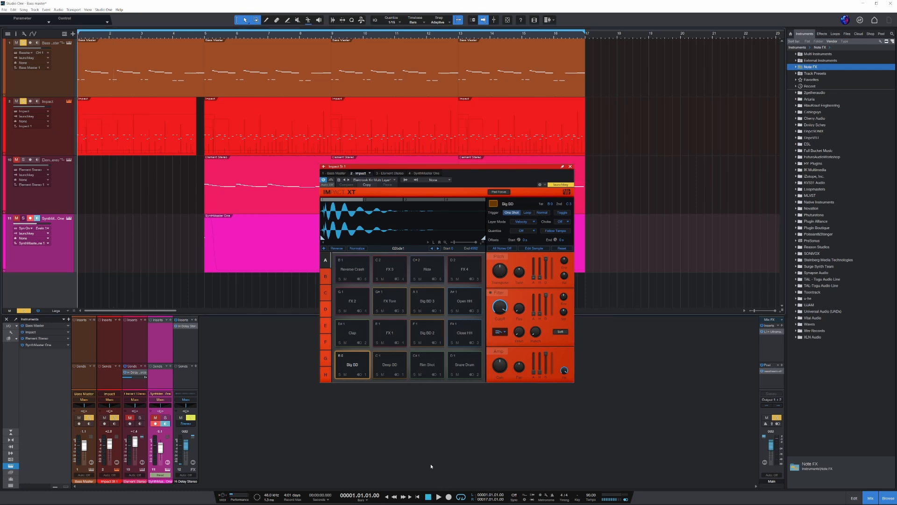
key(space)
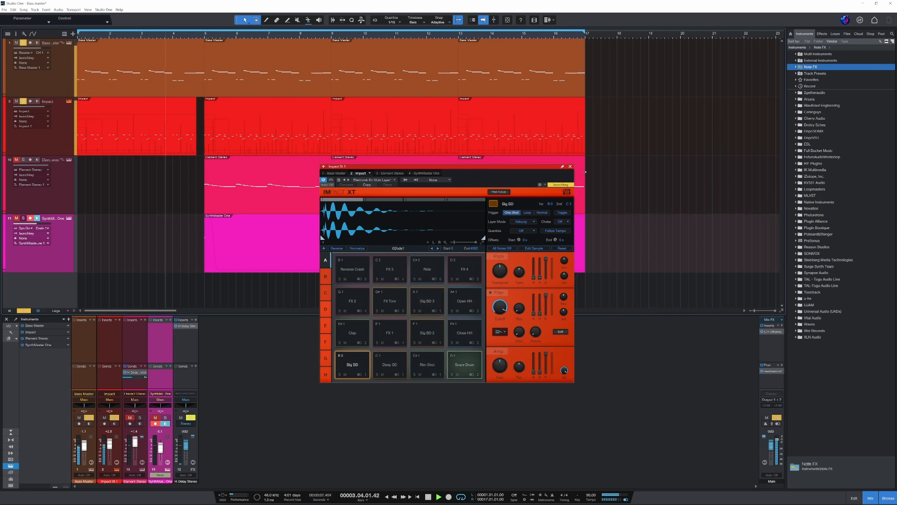
key(space)
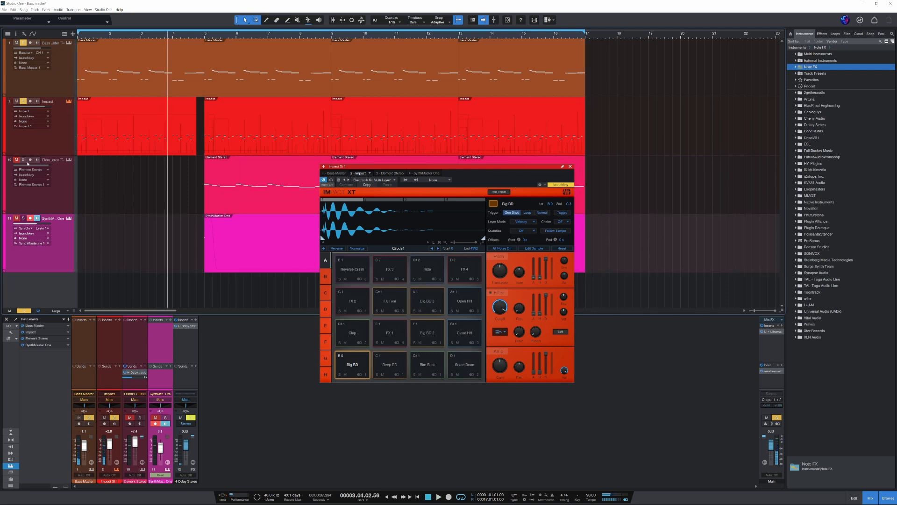
Add the Element Stereo track to the solo, and view and close its synth window
click(23, 160)
click(71, 160)
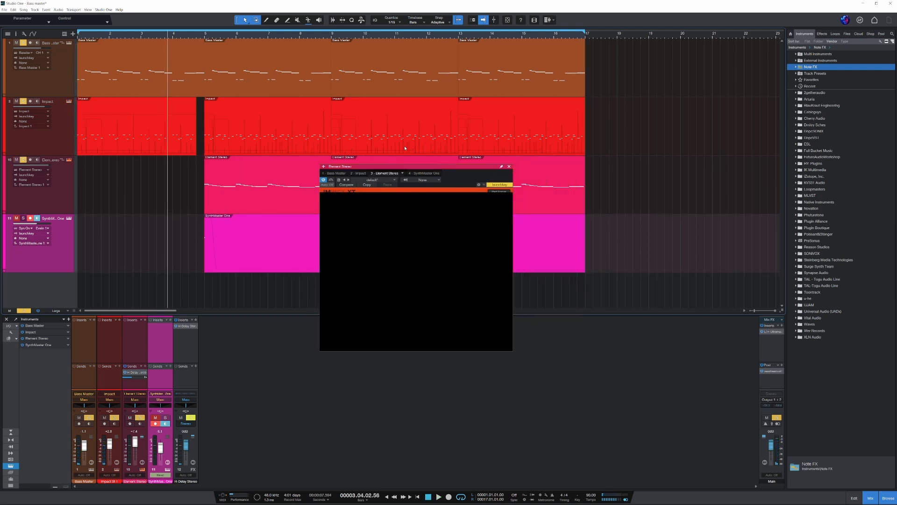
drag(430, 169, 460, 172)
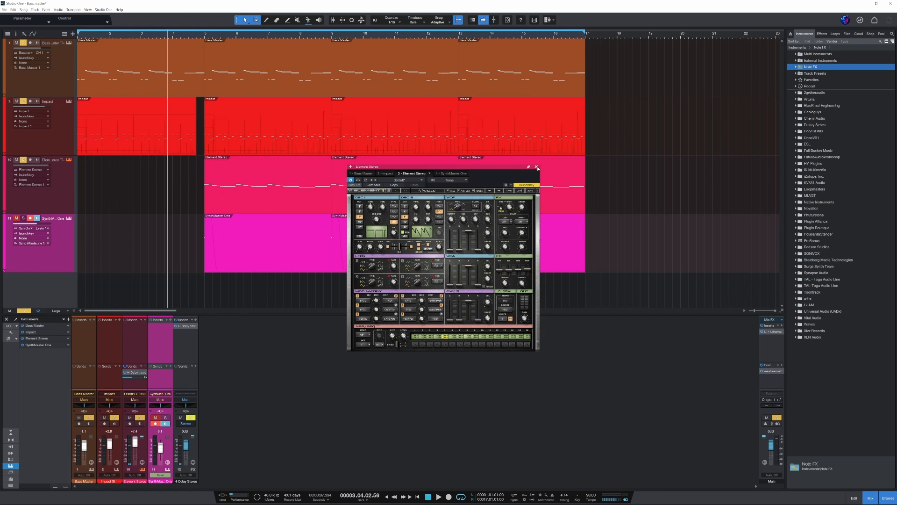
click(536, 167)
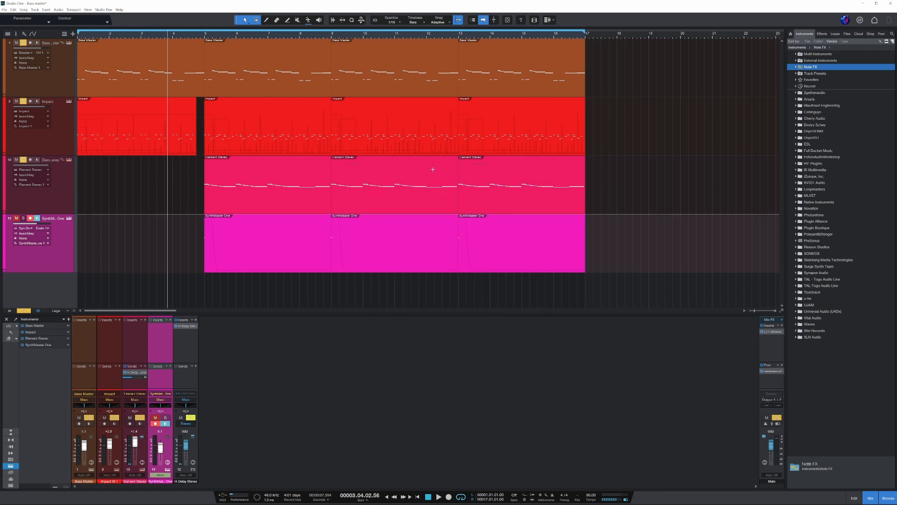
View and close the Element Stereo track's Arpeggiator, and listen to the three soloed tracks up to the end of bar 8
click(64, 162)
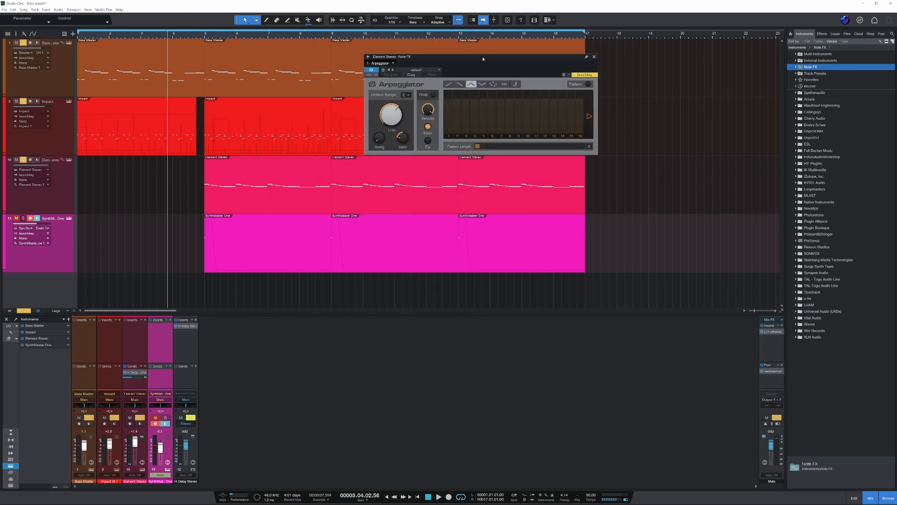
drag(483, 59, 474, 279)
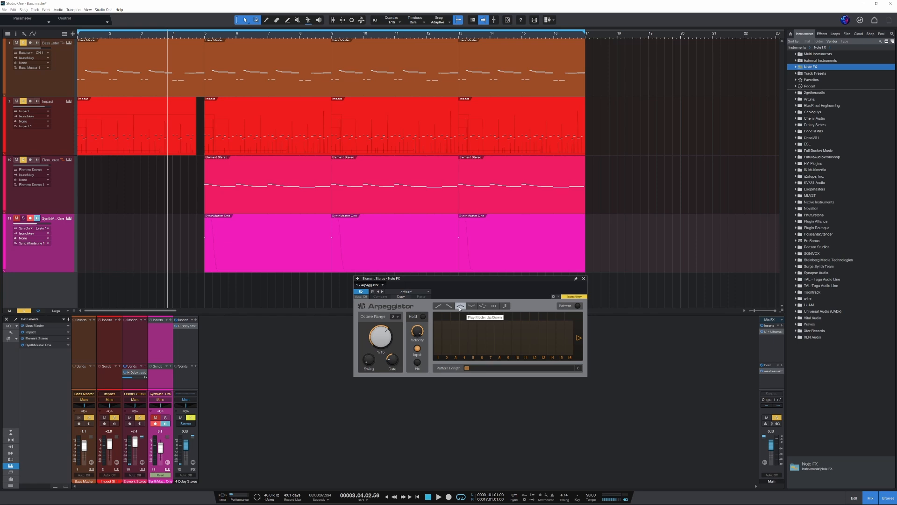
click(583, 279)
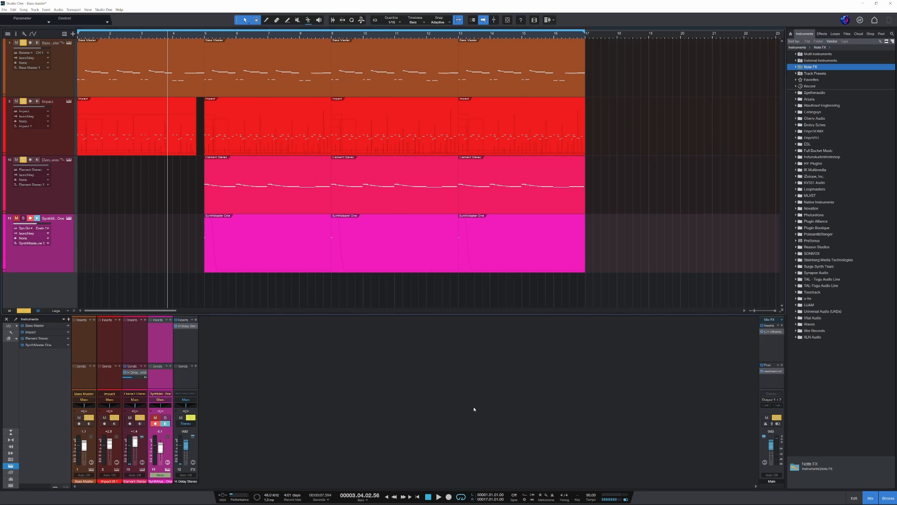
key(space)
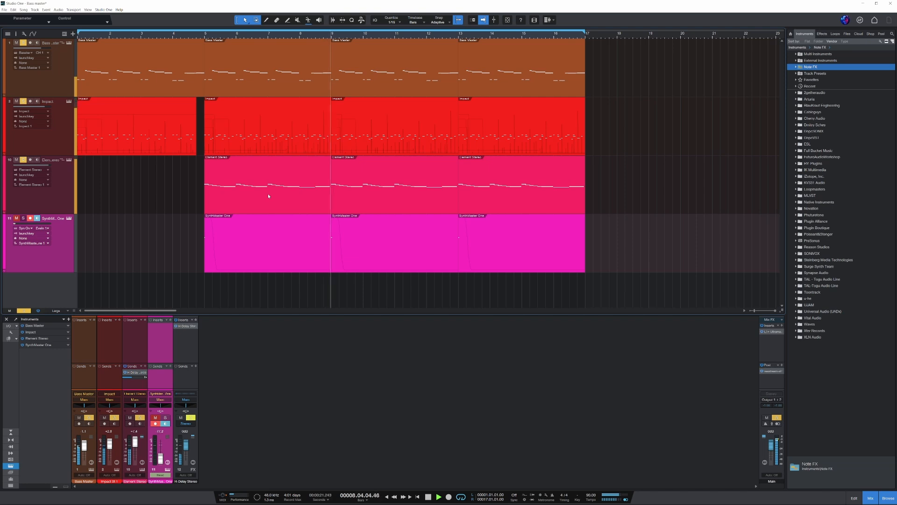
key(space)
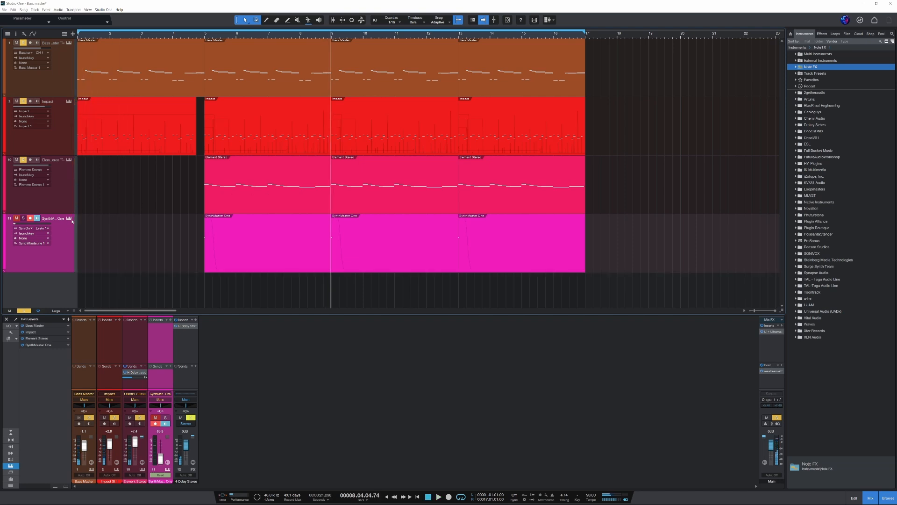
View the SynthMaster One instrument, set the playhead to the last beat of bar 8, and close the instrument window
click(69, 218)
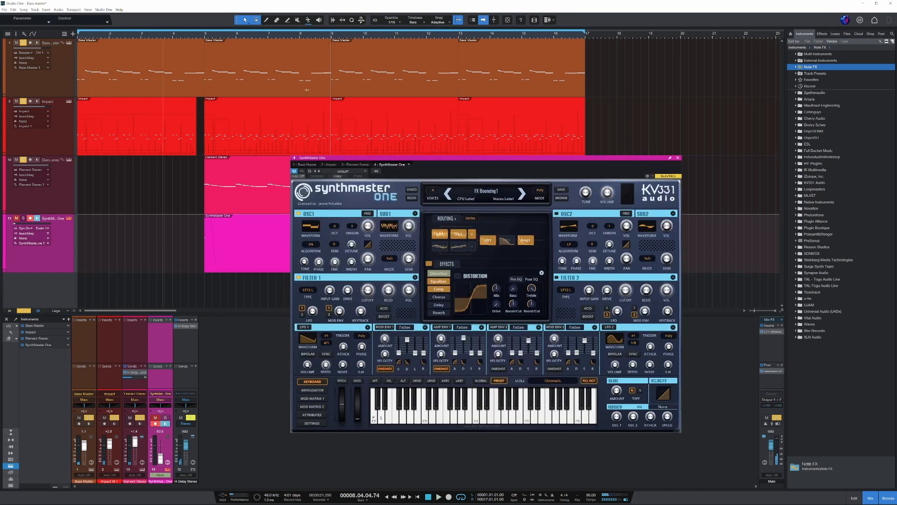
click(323, 39)
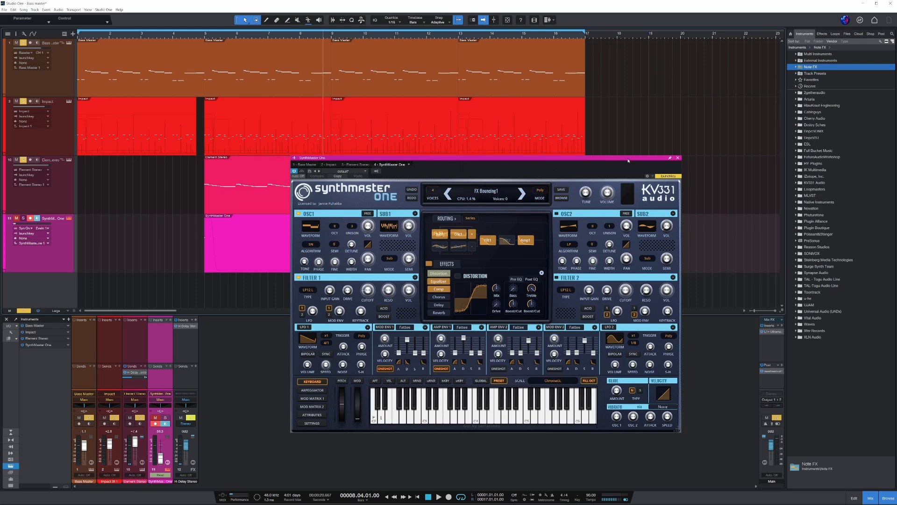
drag(628, 161, 609, 145)
click(658, 142)
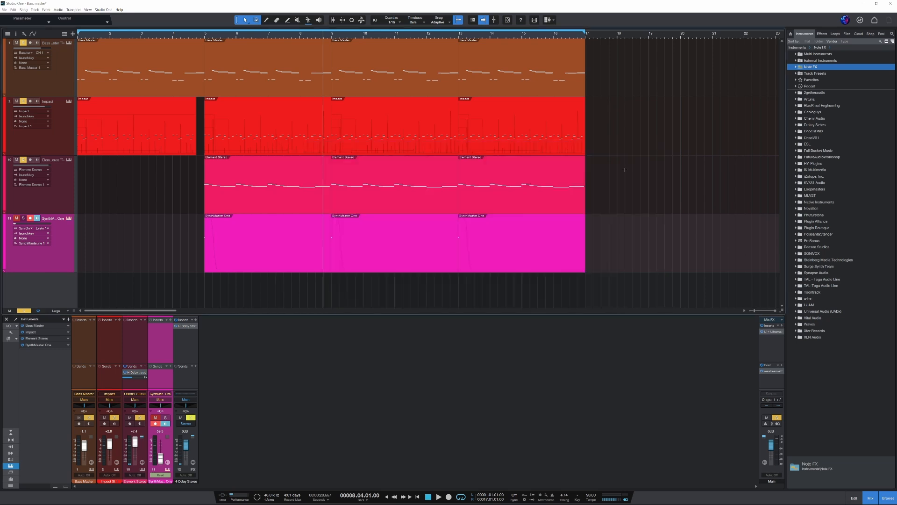
Start playback from bar 8, add the SynthMaster One track to the solo, and clear all track solos
key(space)
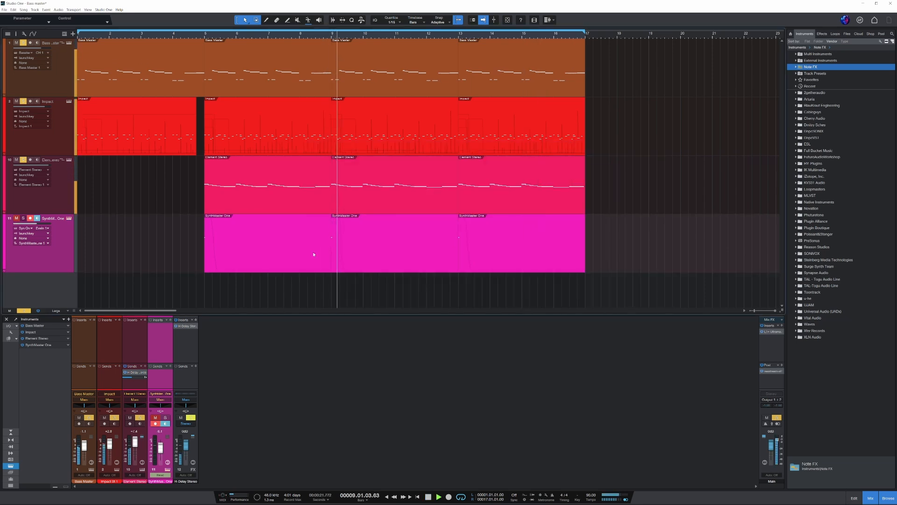
click(23, 218)
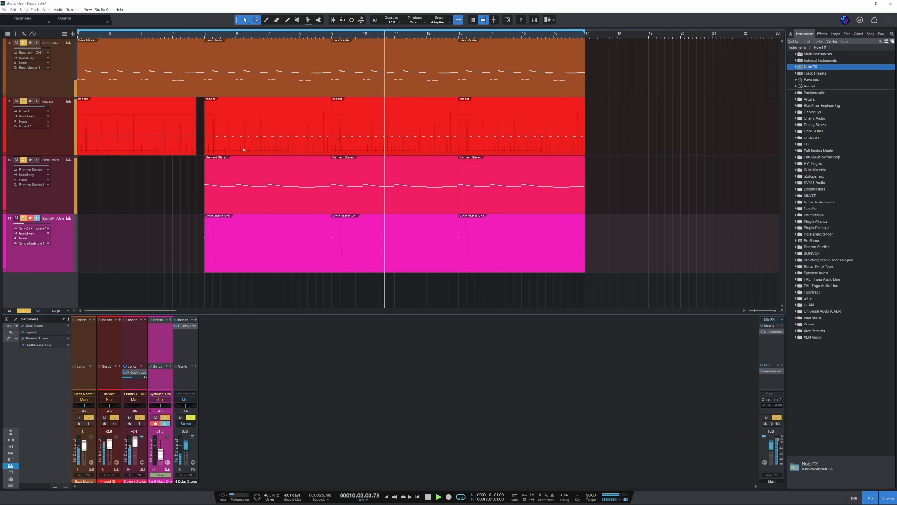
click(26, 312)
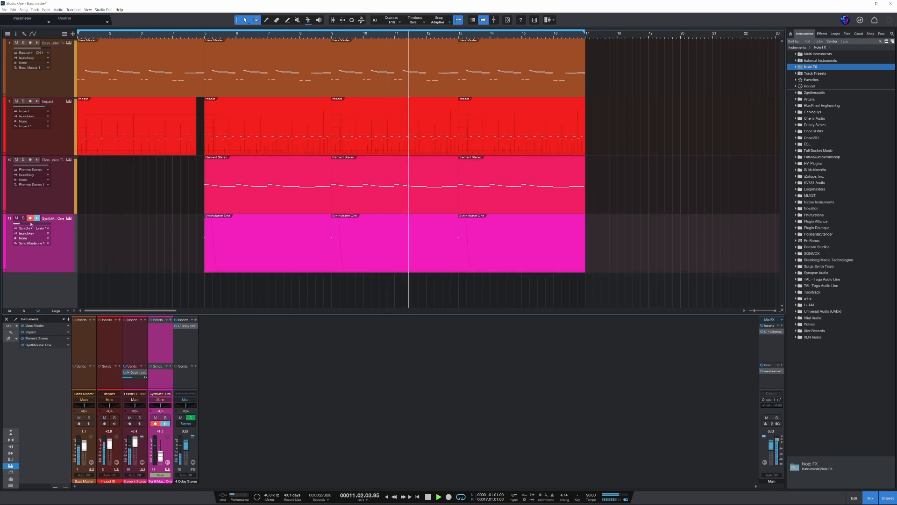